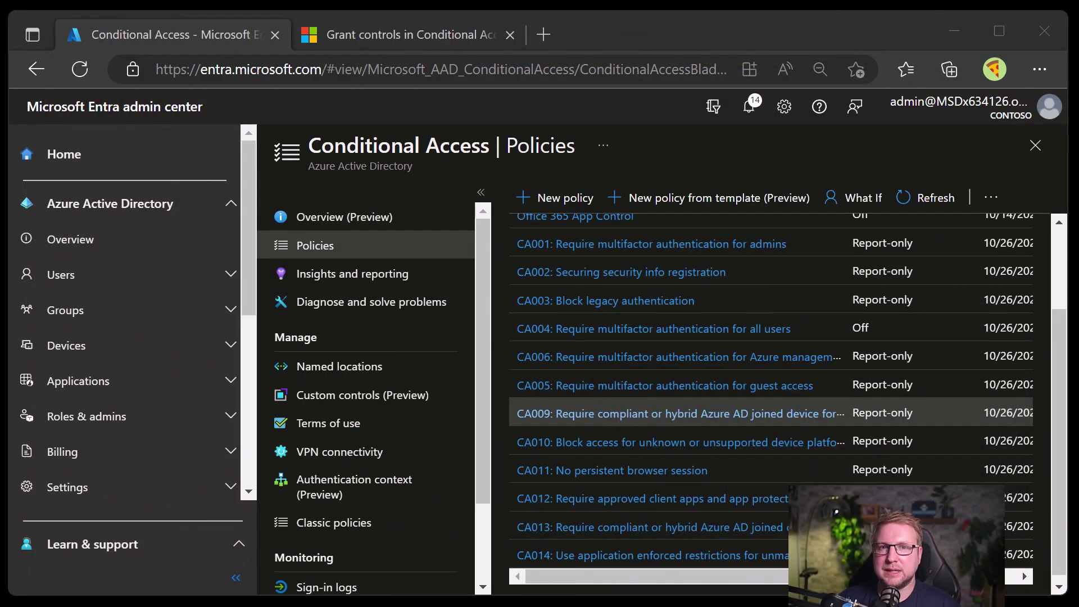
- Open the existing CA011 policy, then go back and discard its unsaved edits
left_click(624, 471)
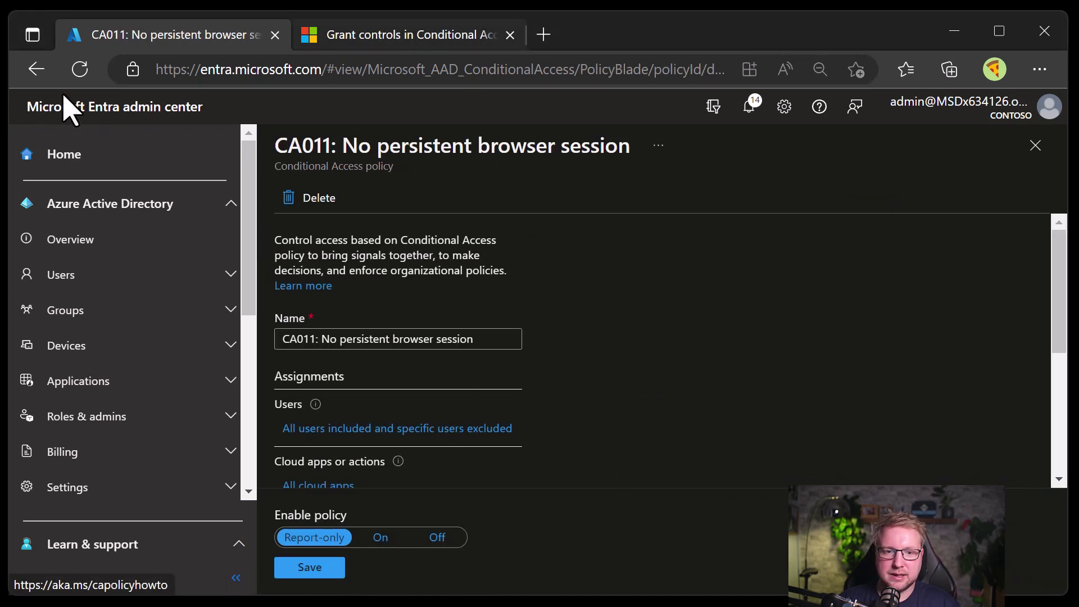
left_click(36, 68)
left_click(622, 181)
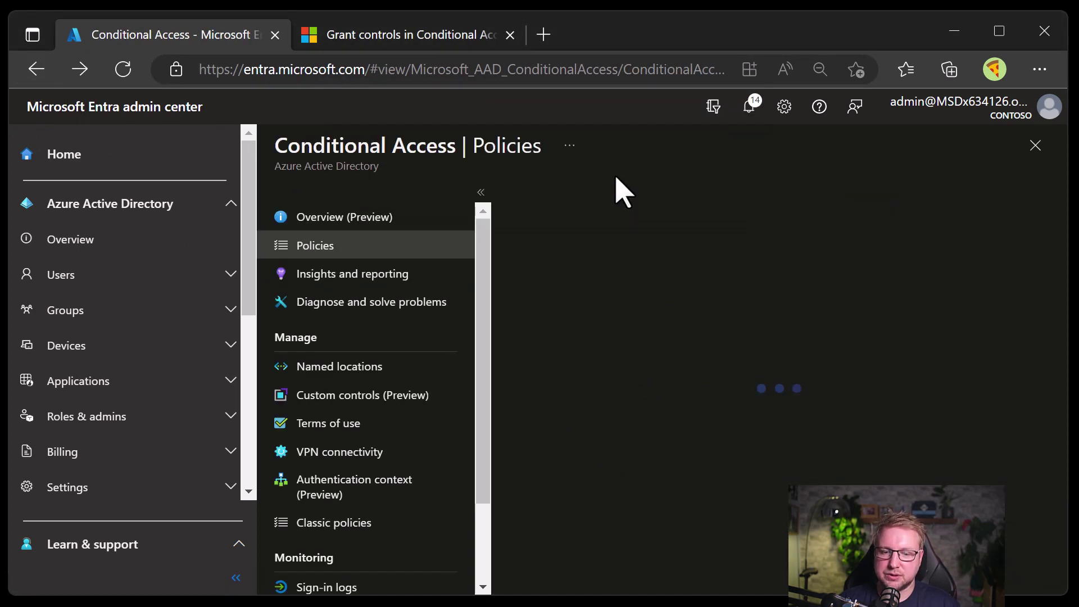
- Start a new policy from the Devices template category using 'No persistent browser session'
left_click(648, 201)
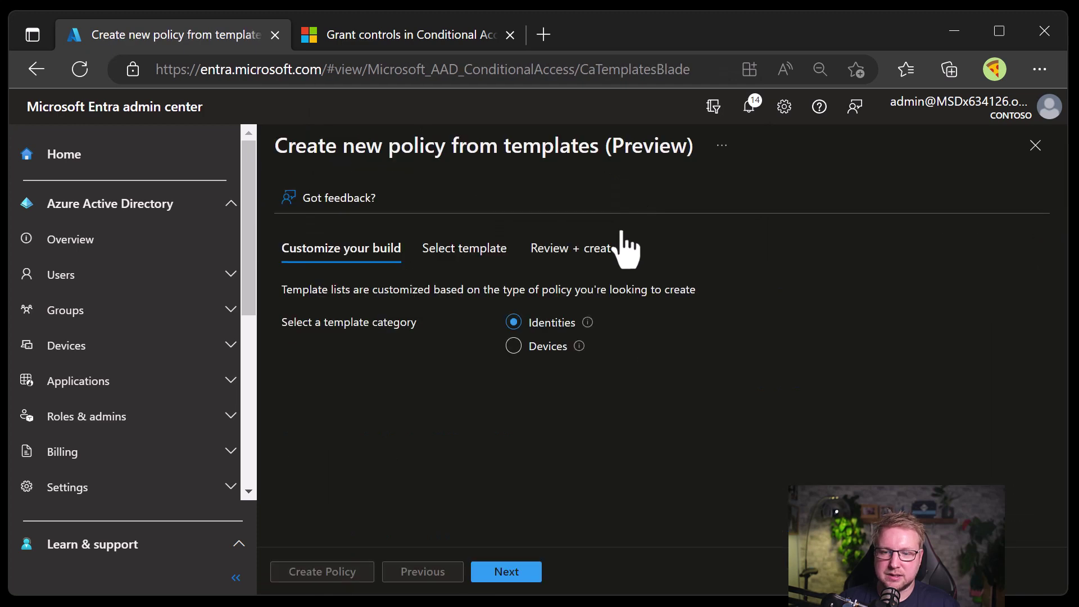
left_click(531, 346)
left_click(503, 574)
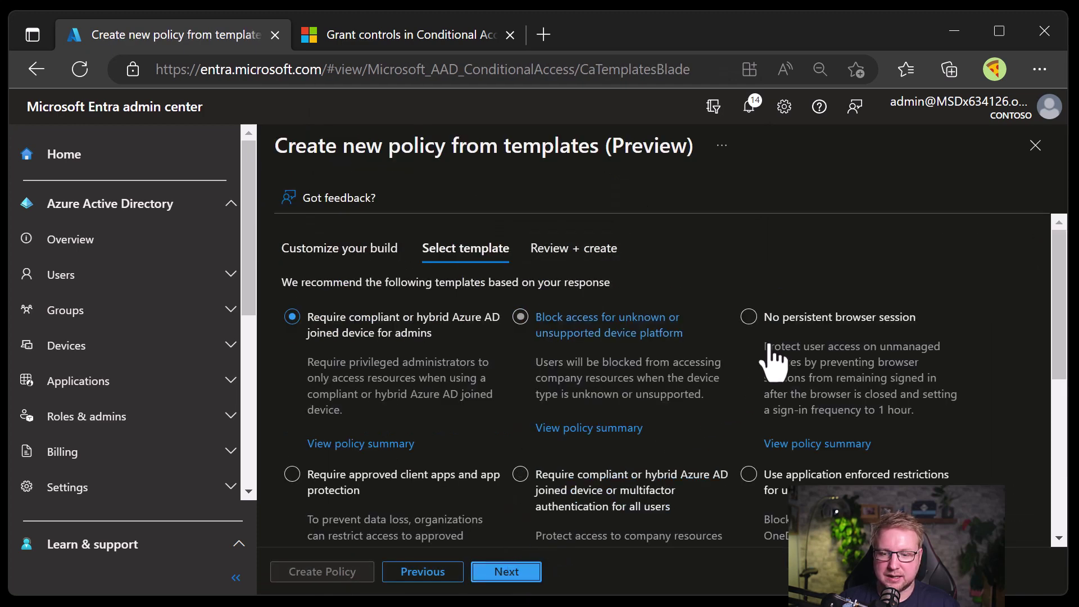
left_click(798, 320)
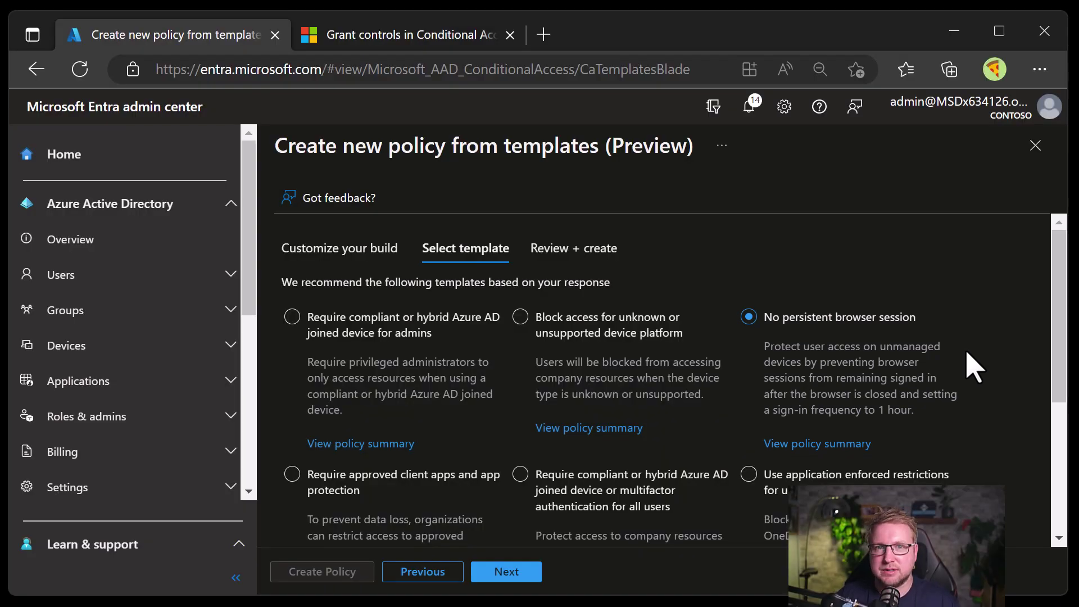
- Review the policy summary, checking the device filter's trustType ServerAD and isCompliant clauses and the session settings
left_click(509, 574)
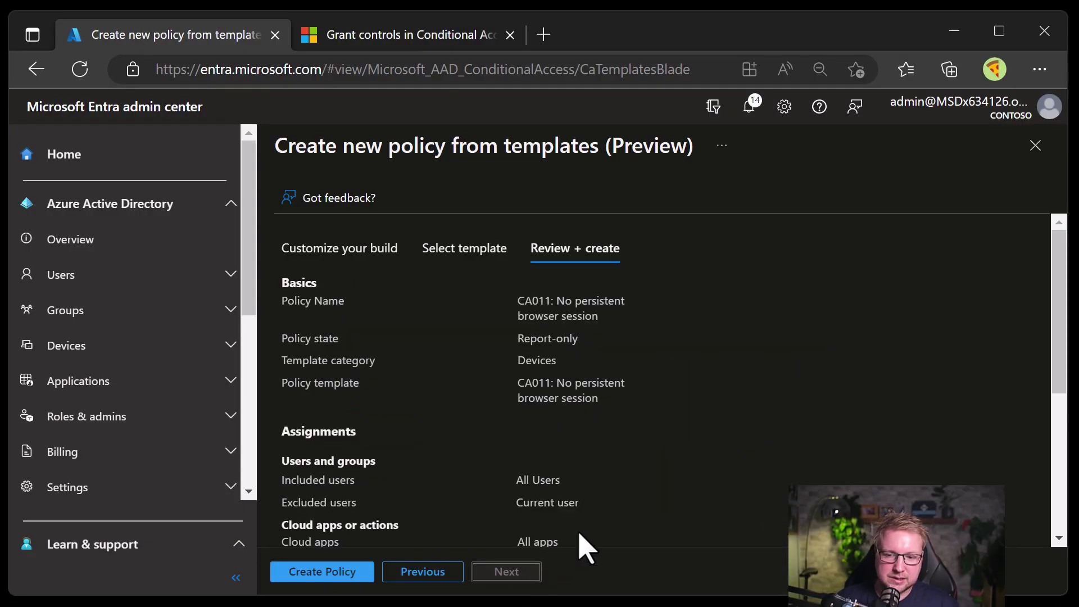
left_click_drag(1061, 265, 1062, 373)
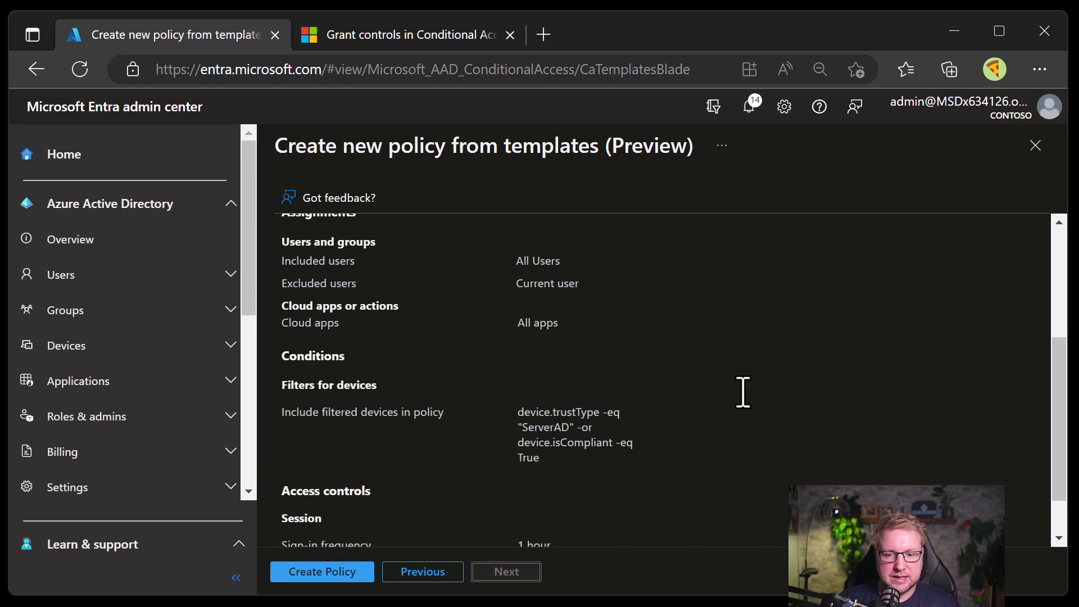
left_click_drag(575, 428, 509, 416)
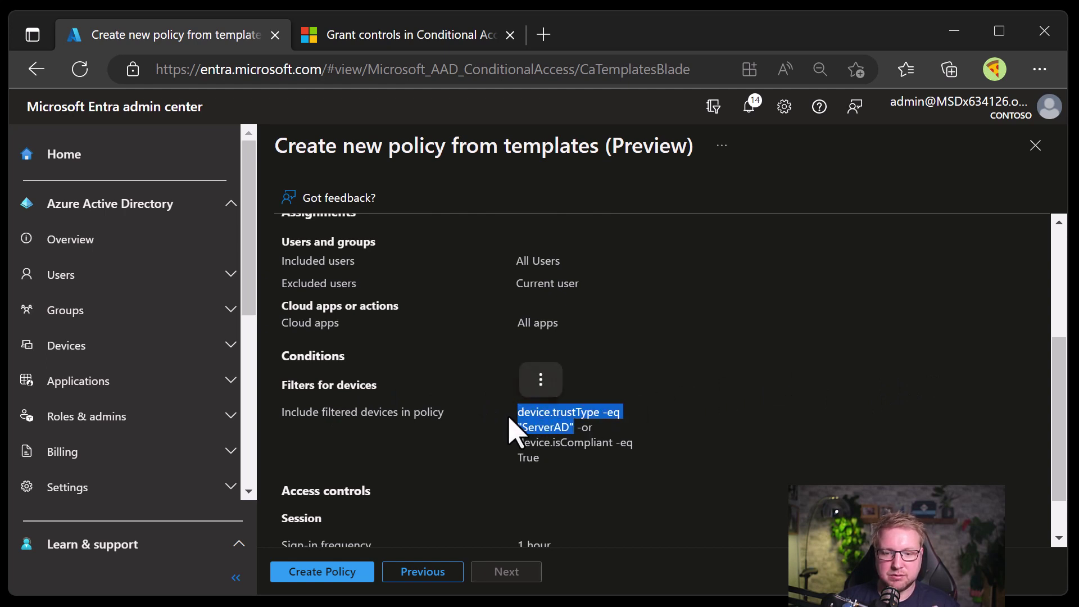
left_click(535, 458)
triple_click(521, 453)
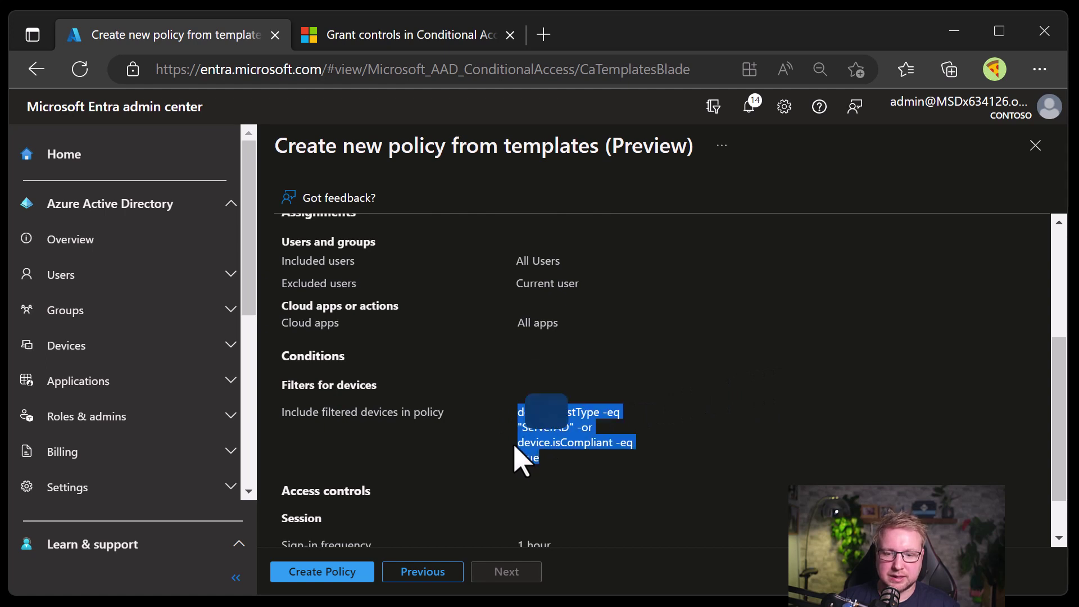
left_click(535, 458)
triple_click(517, 444)
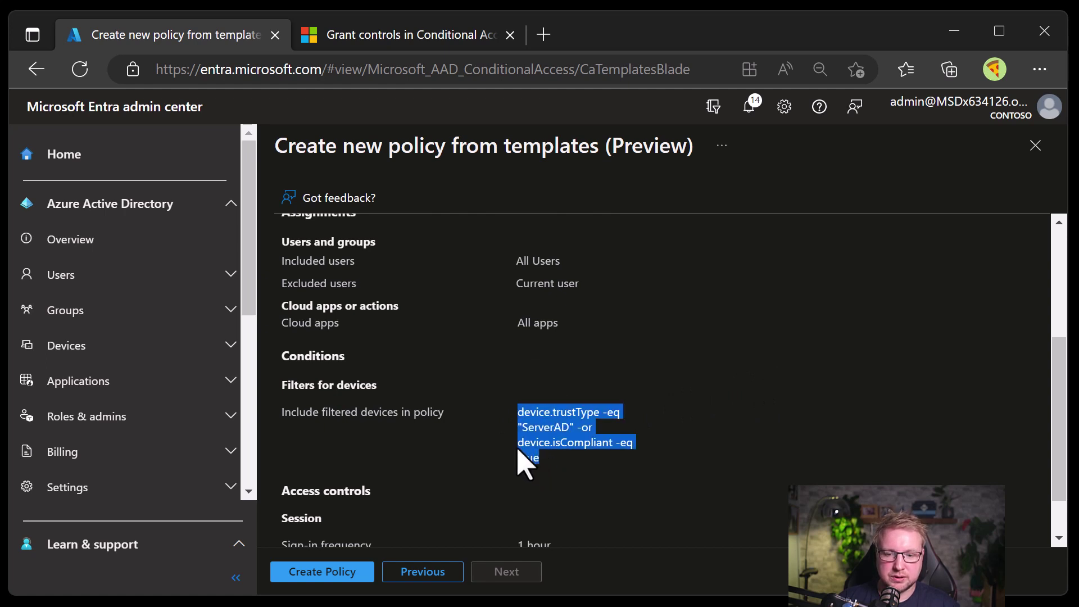
left_click_drag(517, 444, 747, 445)
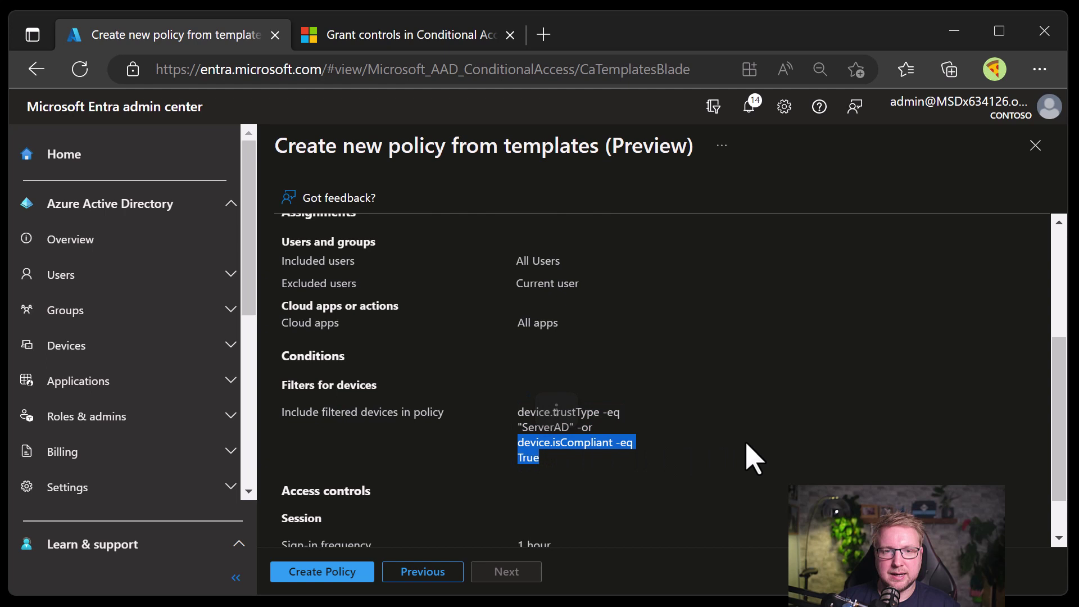
left_click(747, 446)
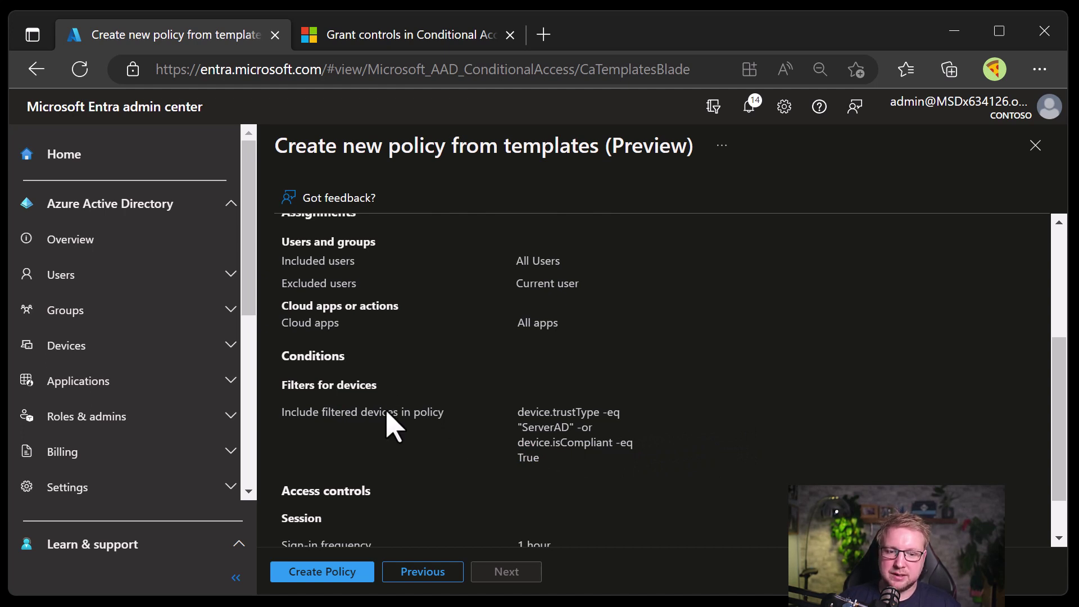
scroll(388, 415, "down", 2)
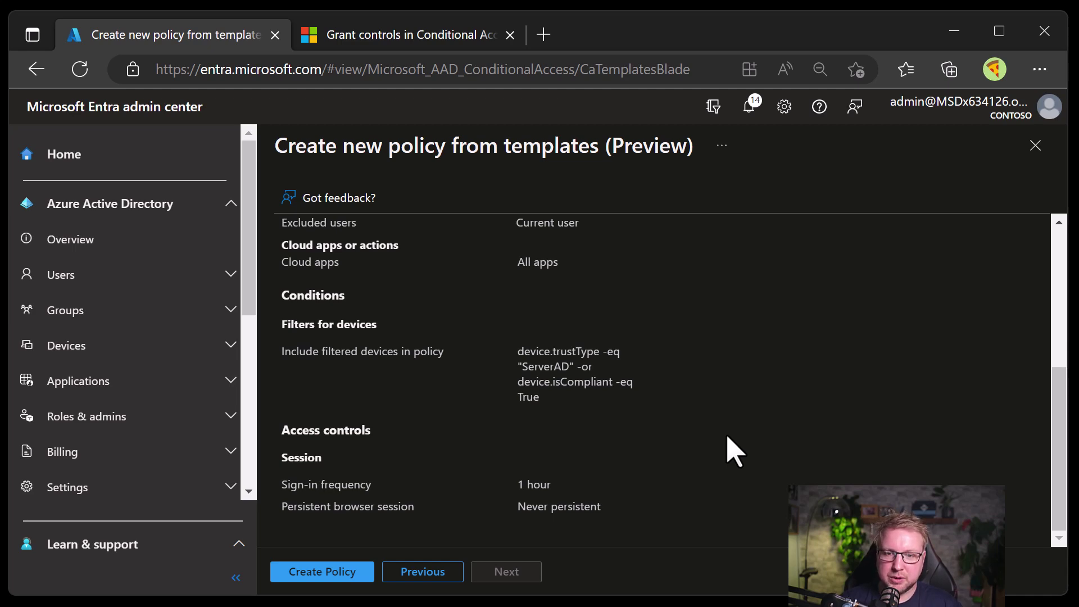
- Close the template wizard and open the CA011 policy's conditions
left_click(1036, 147)
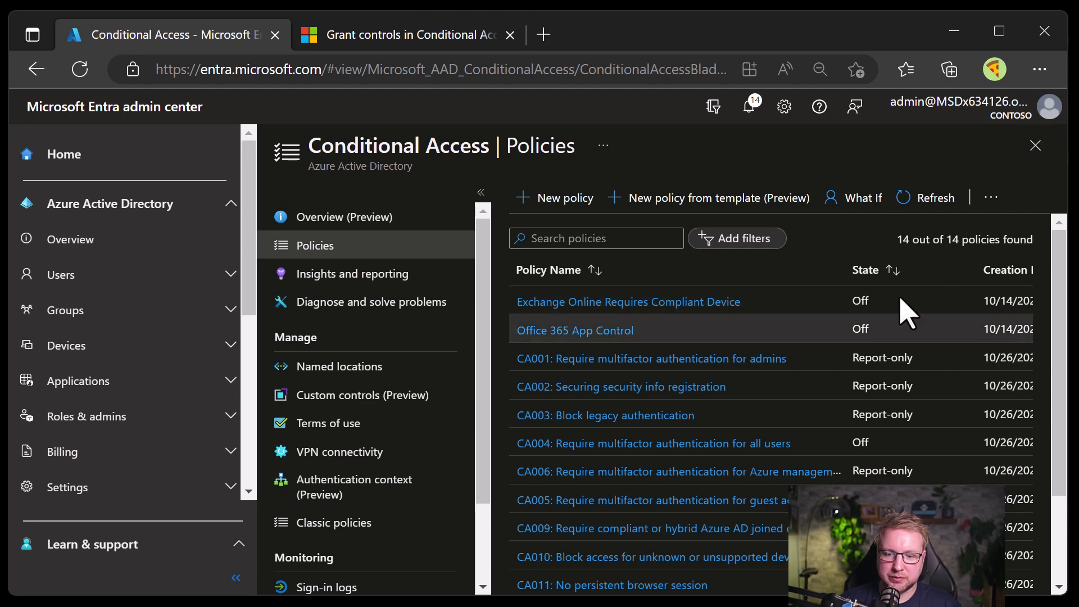
left_click(665, 585)
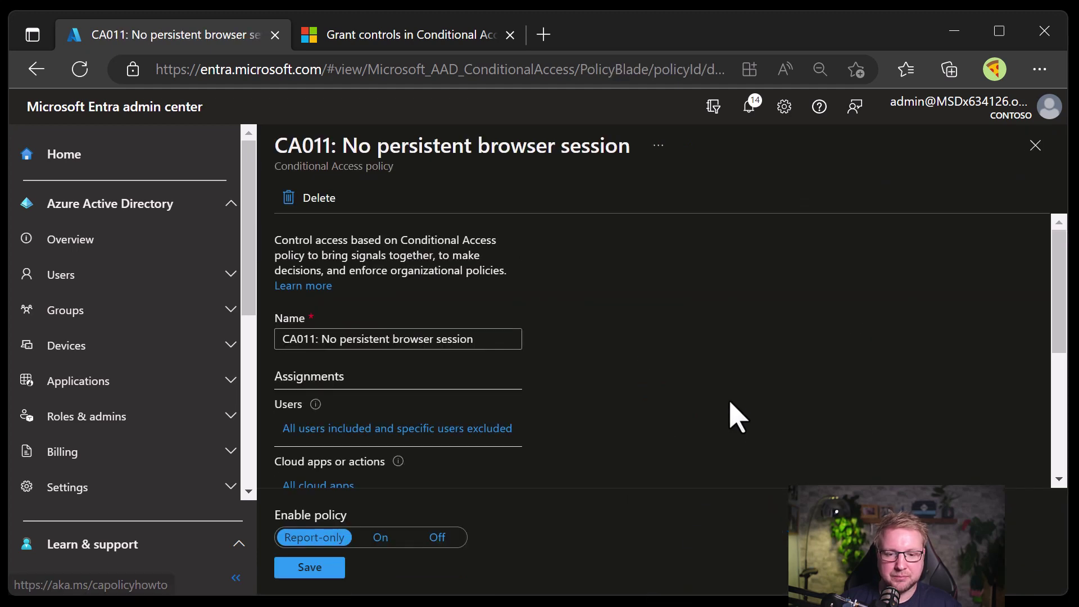
scroll(730, 414, "down", 4)
left_click(349, 333)
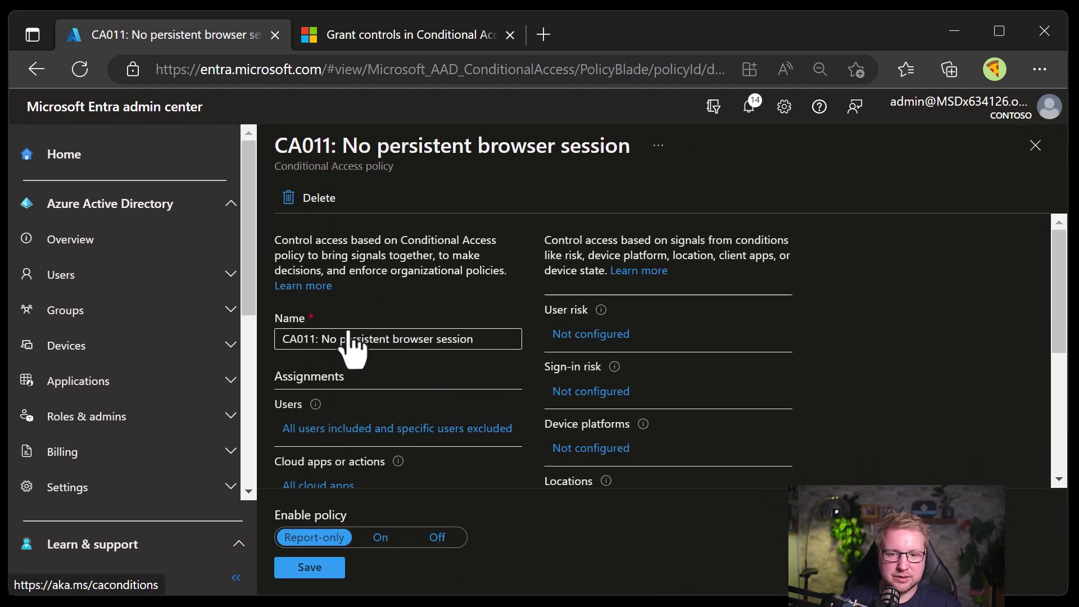
scroll(352, 346, "down", 4)
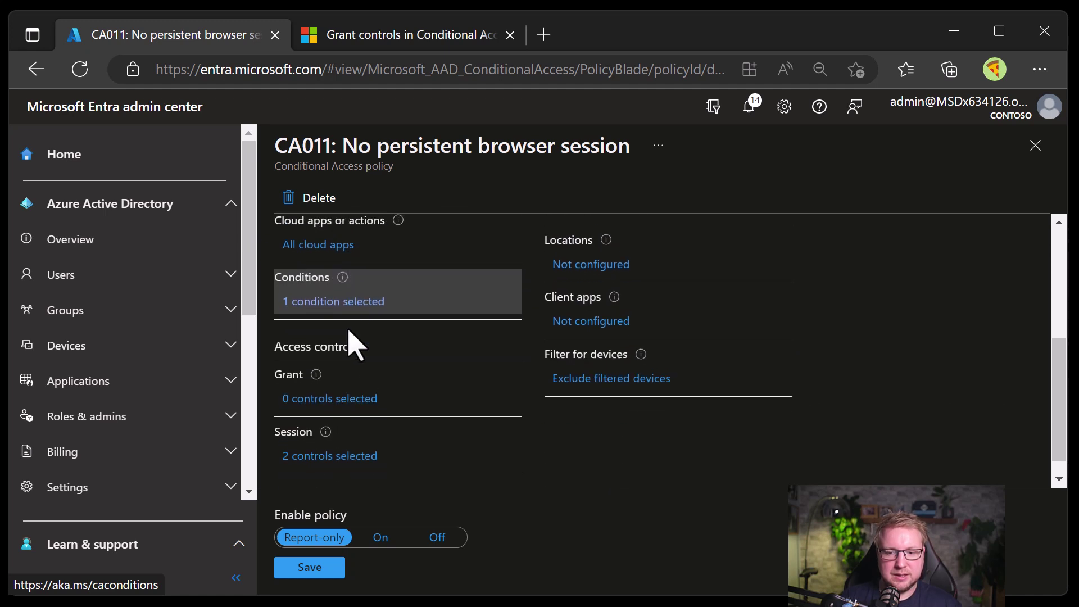
- Review the trustType rule in CA011's device filter, then close the filter pane
left_click(656, 379)
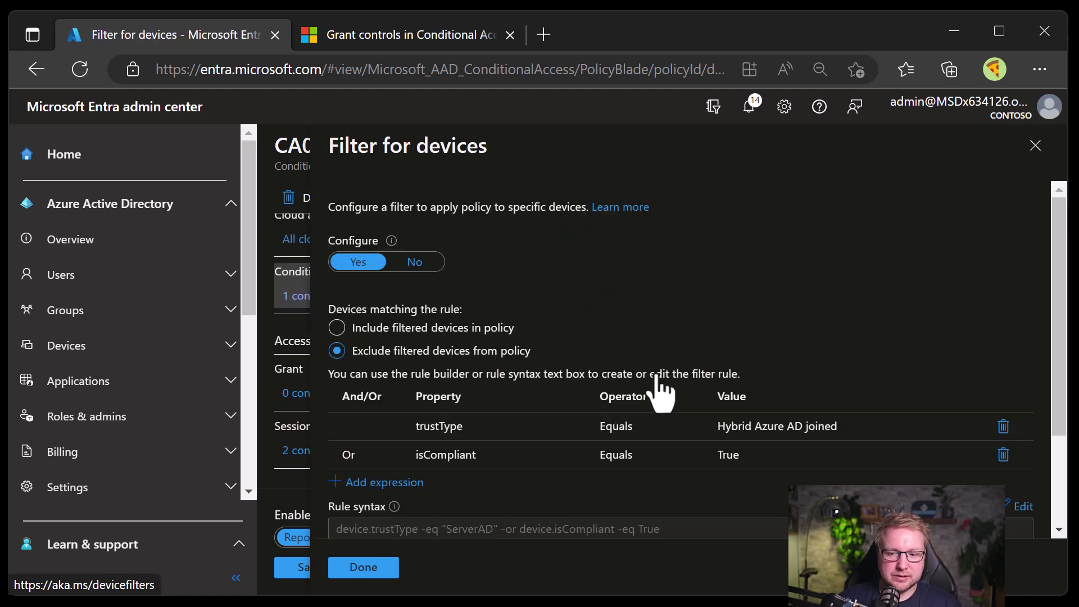
scroll(660, 392, "down", 1)
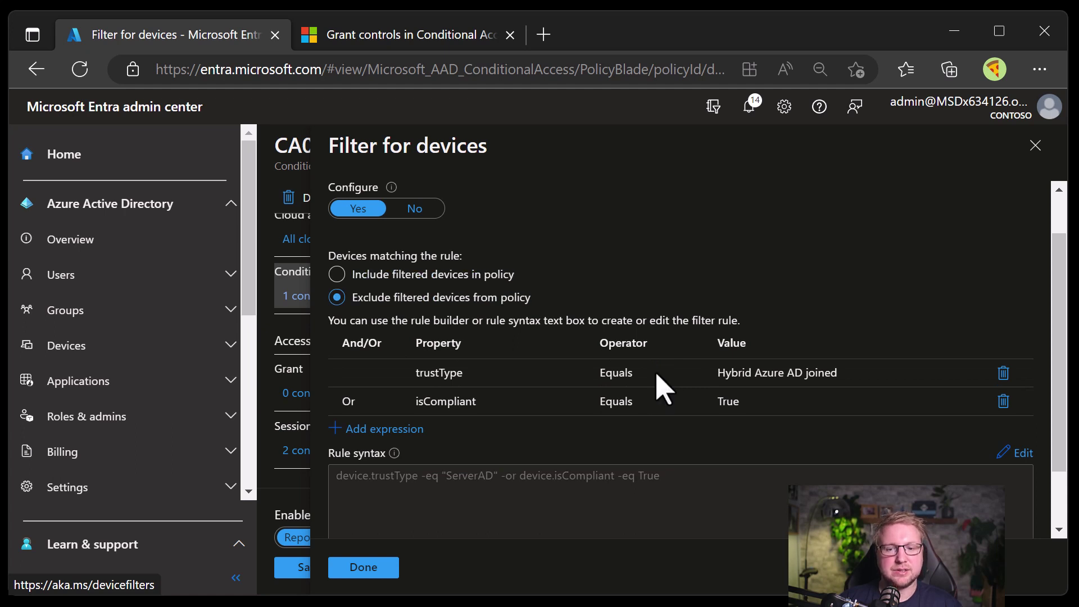
left_click(656, 377)
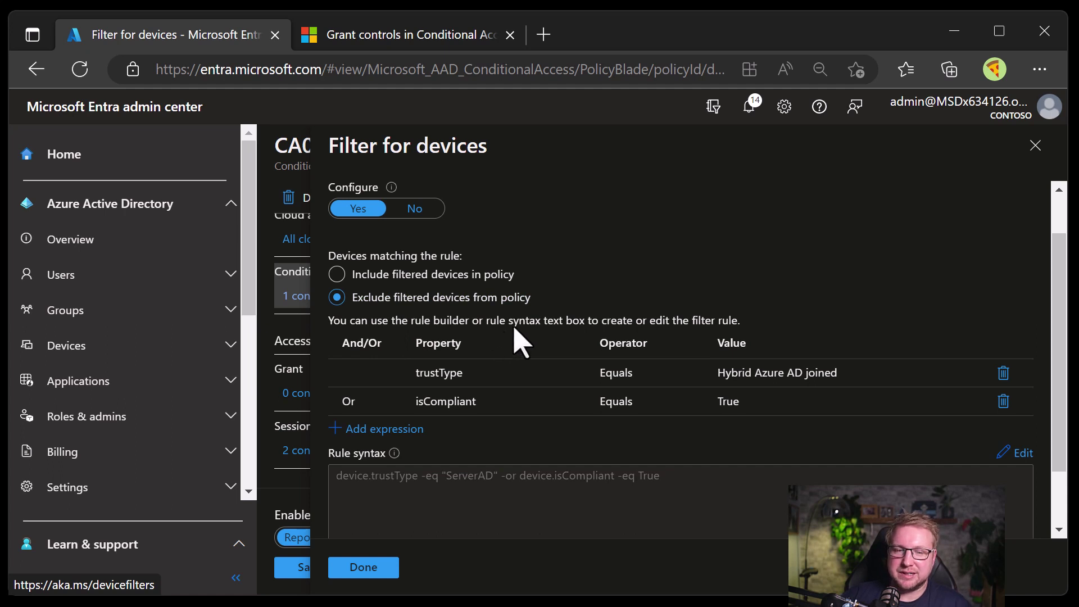
left_click(1035, 145)
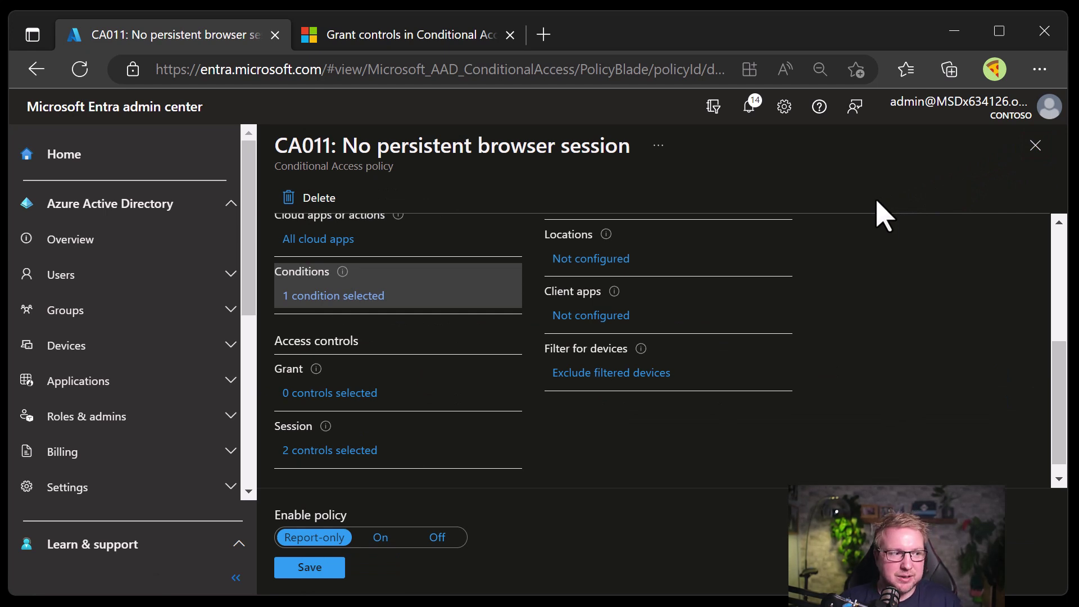
- Save the CA011 policy and reopen it from the policies list
left_click(311, 568)
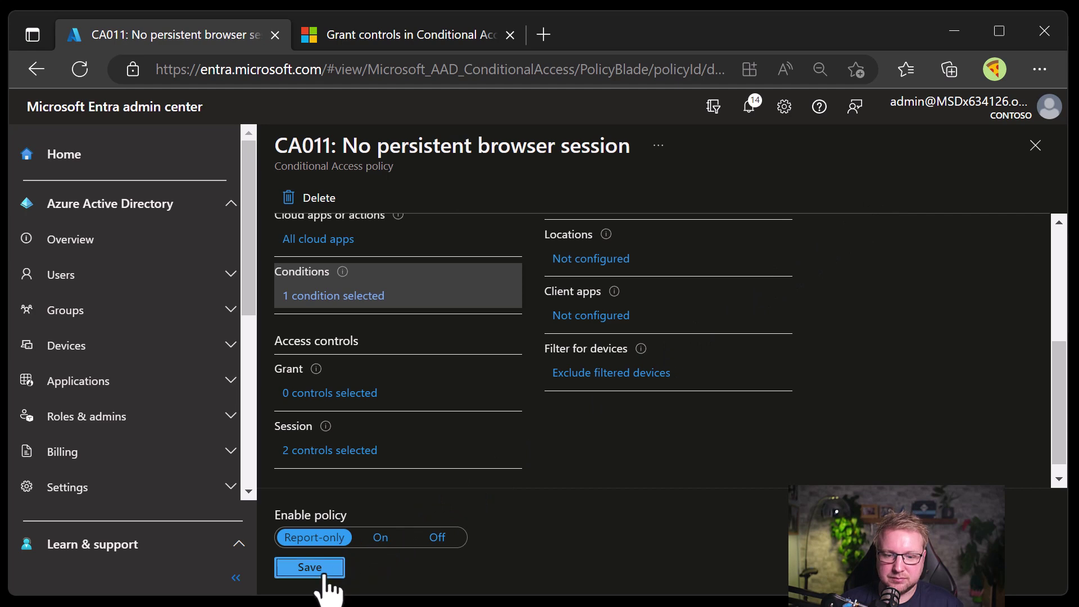
scroll(1061, 448, "down", 1)
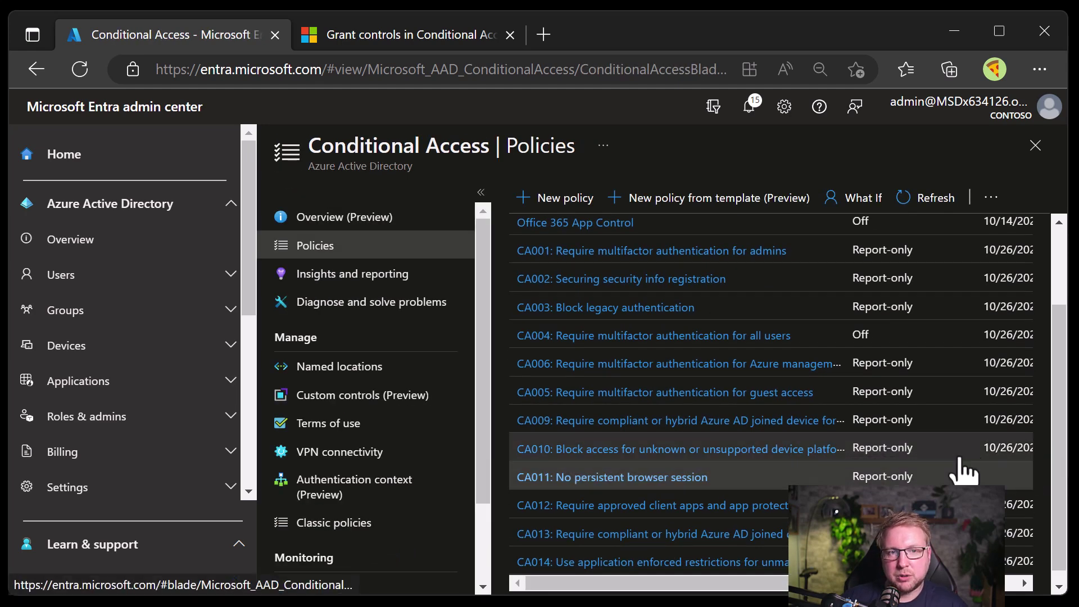
left_click(695, 478)
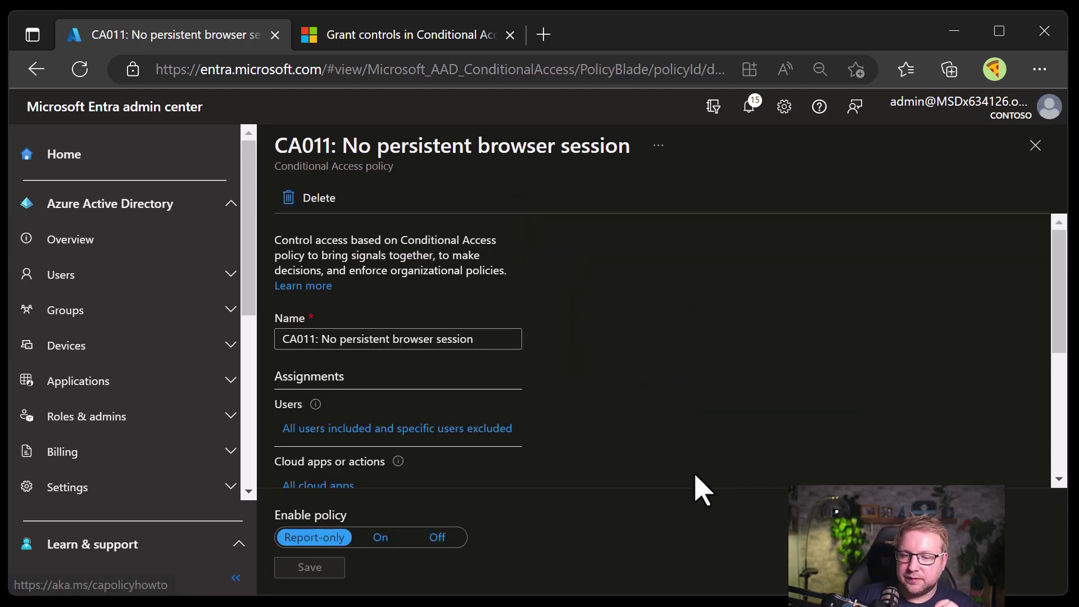
scroll(579, 441, "down", 4)
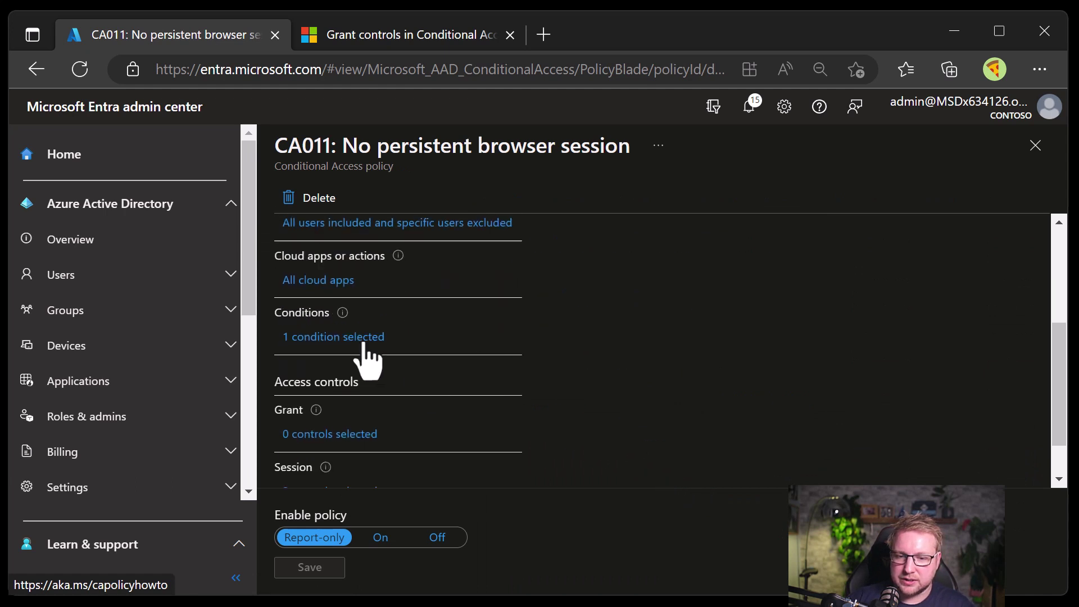
- Go to CA011's conditions and locate the Filter for devices setting
left_click(369, 357)
scroll(368, 356, "down", 4)
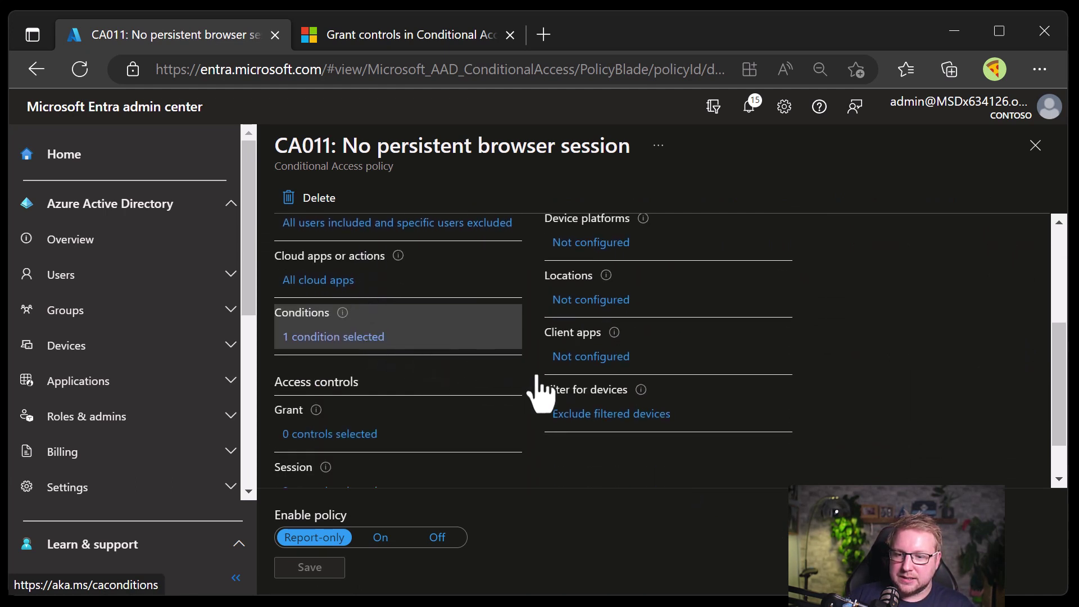
mouse_move(632, 396)
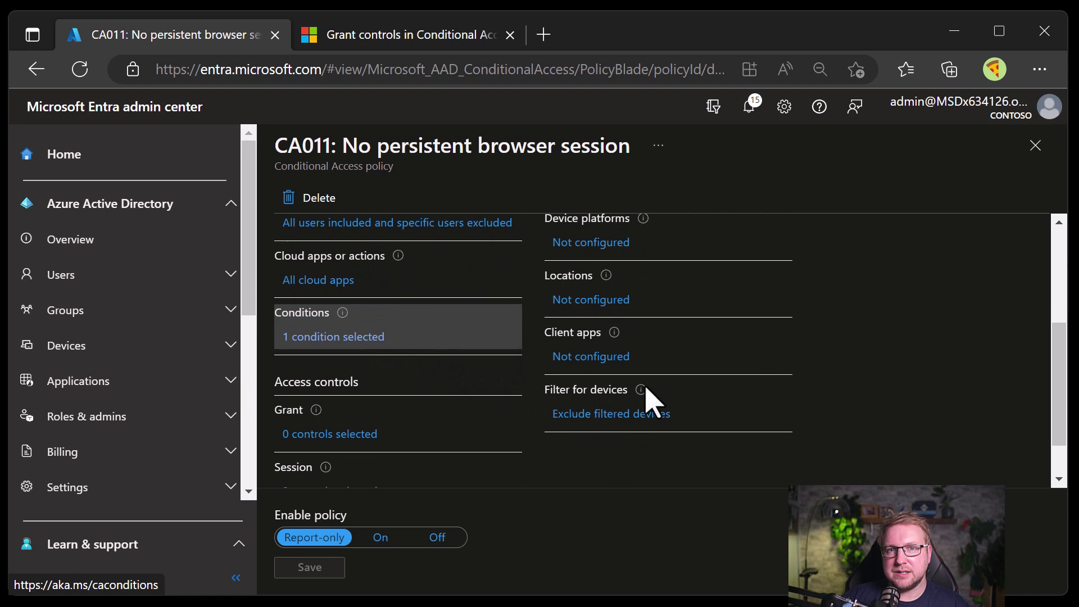
scroll(757, 366, "up", 2)
scroll(762, 366, "up", 1)
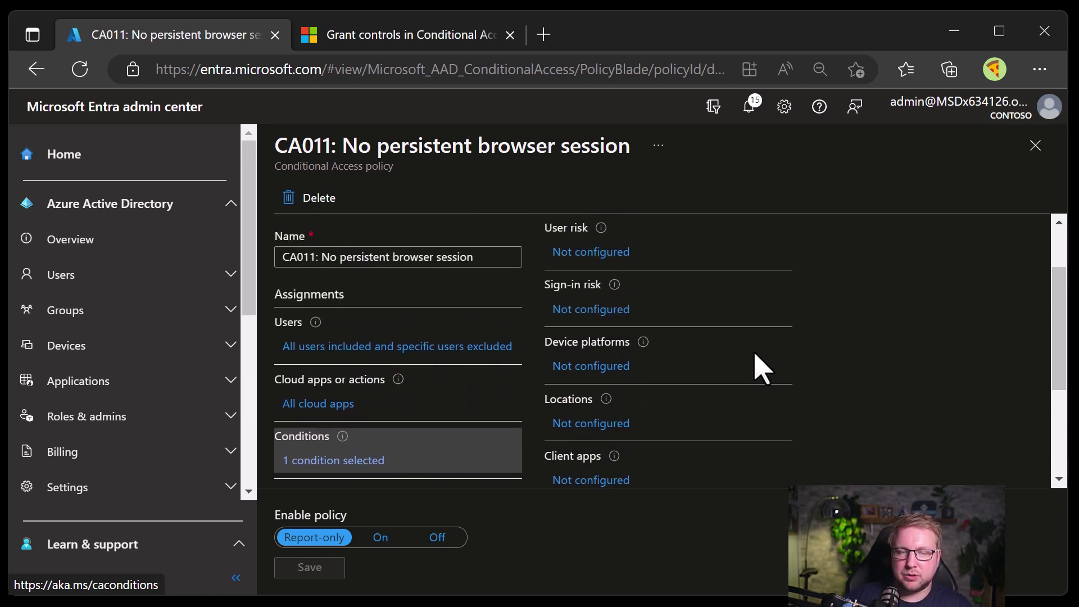
scroll(761, 369, "down", 1)
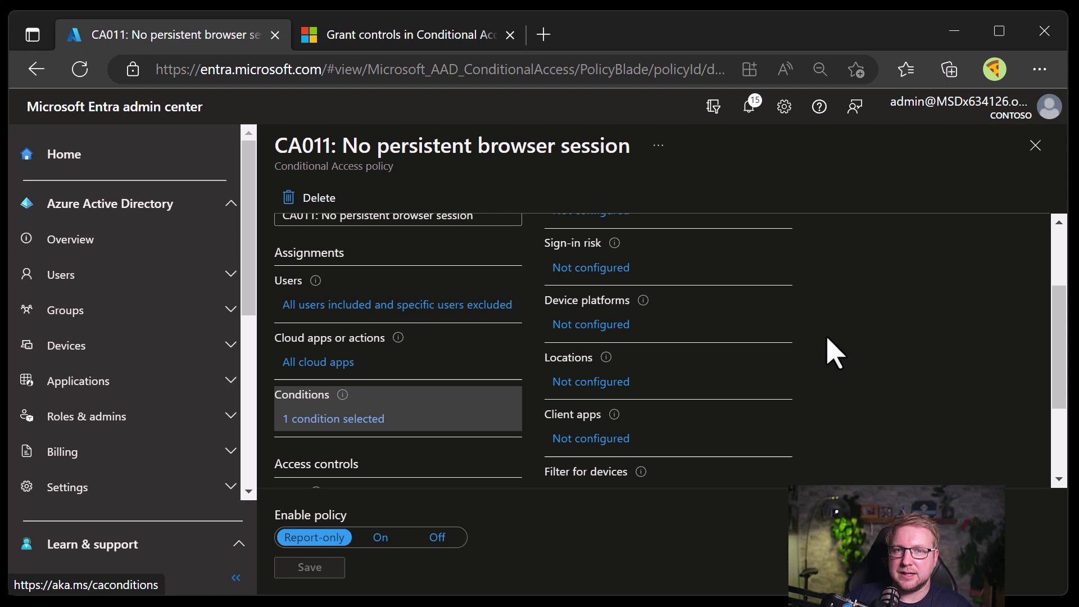
scroll(815, 357, "down", 3)
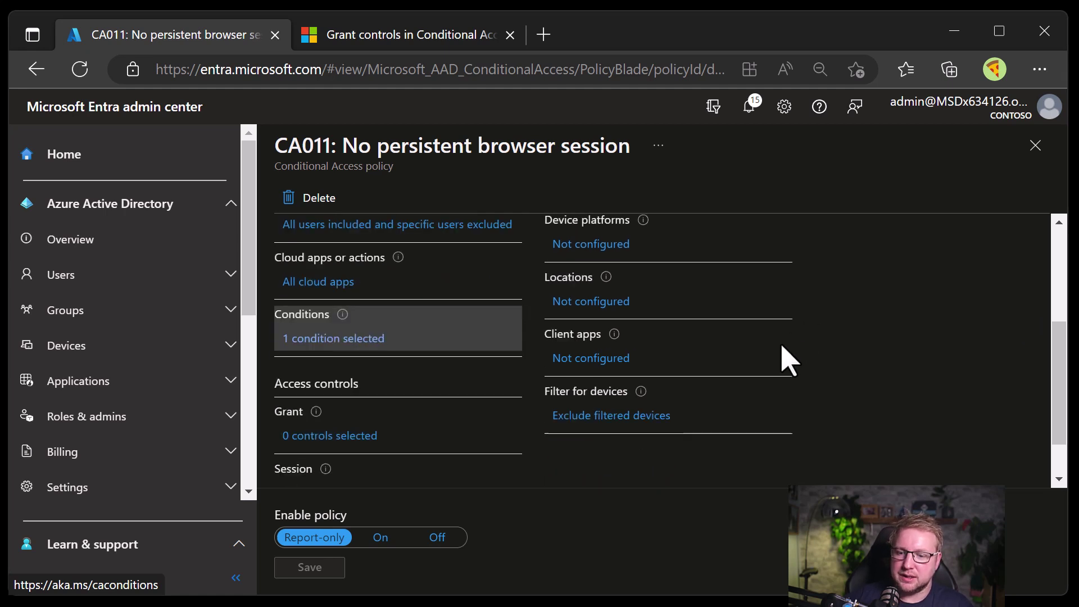
- In the device filter, keep trustType as Hybrid Azure AD joined and browse the available device properties
left_click(641, 372)
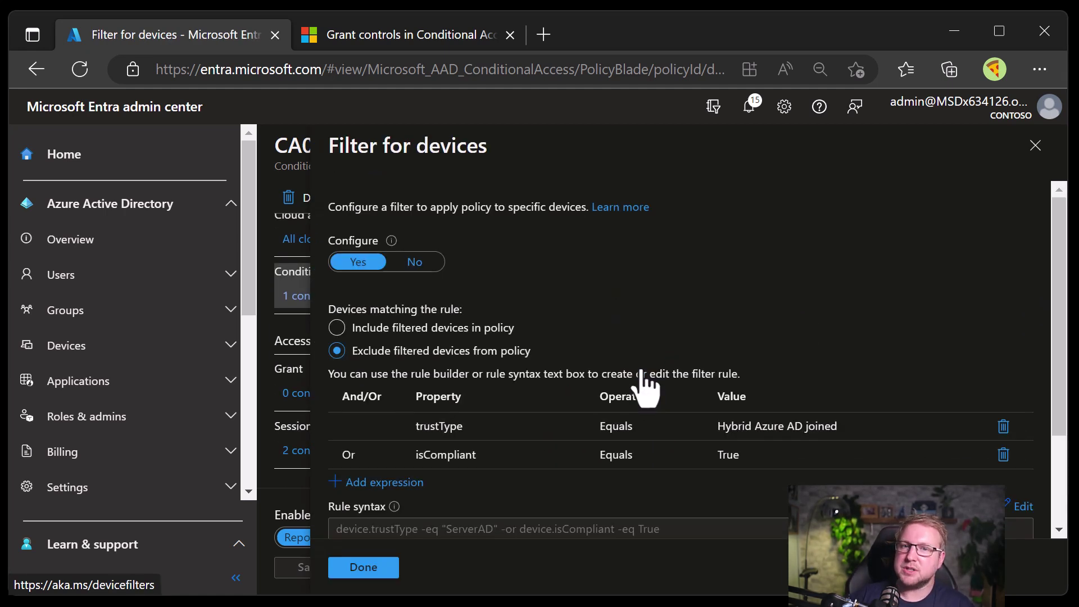
left_click(492, 432)
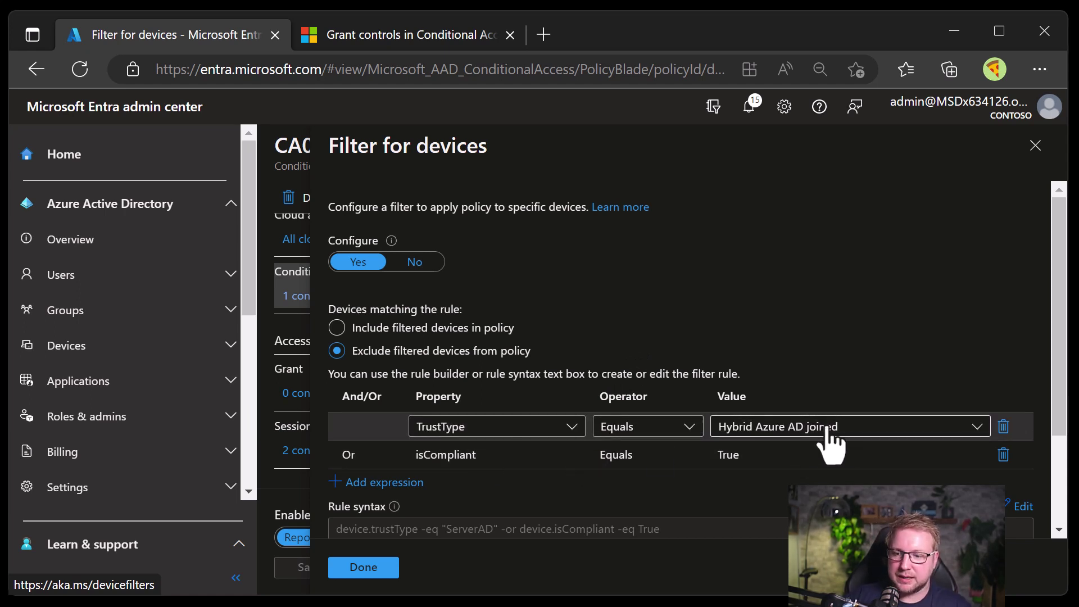
left_click(850, 429)
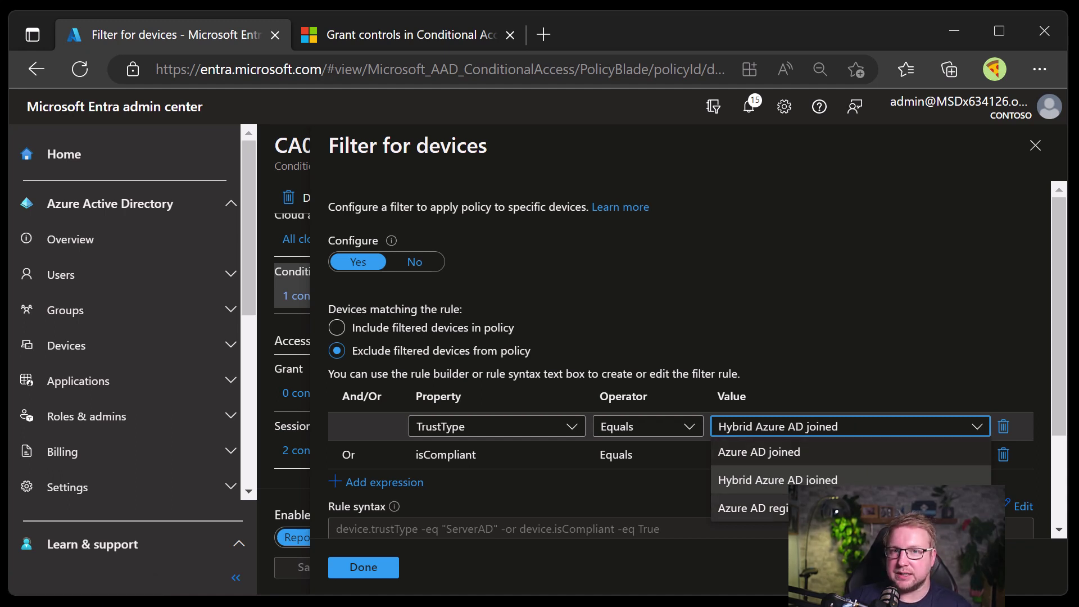
left_click(865, 365)
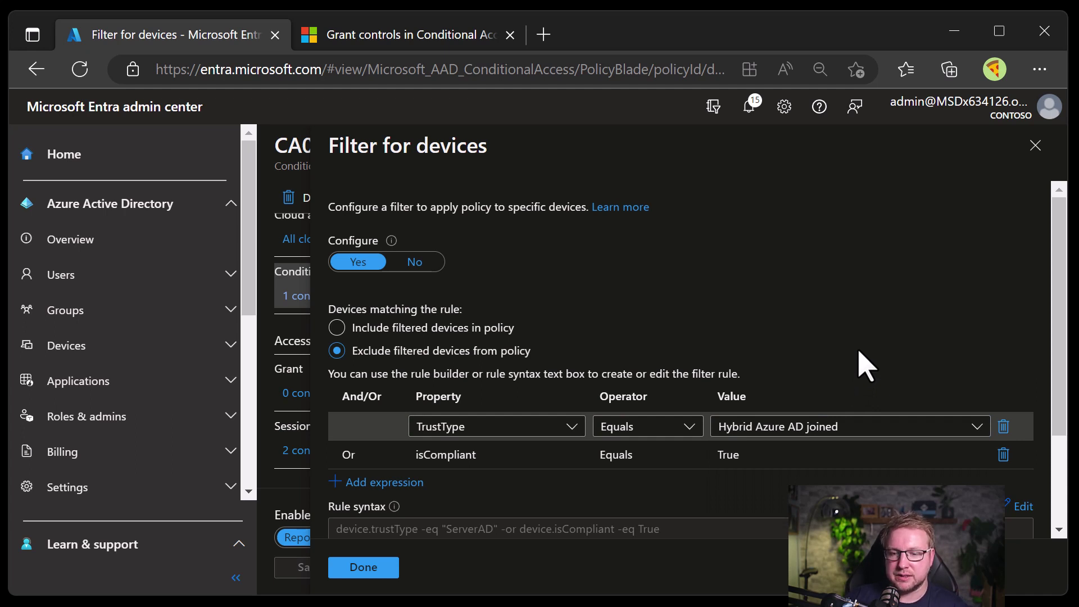
left_click(541, 432)
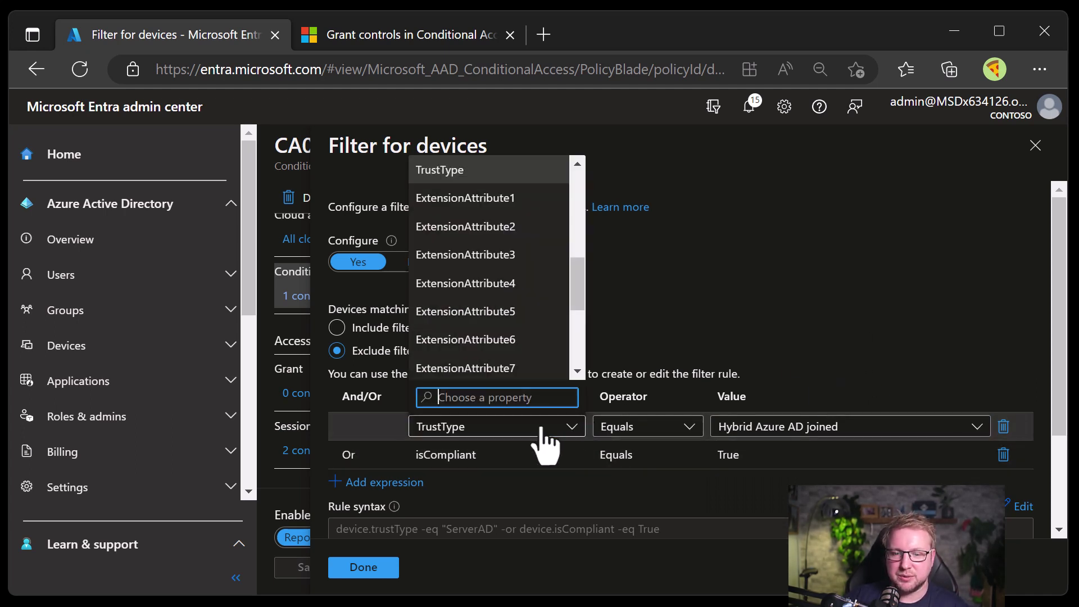
left_click_drag(578, 306, 577, 188)
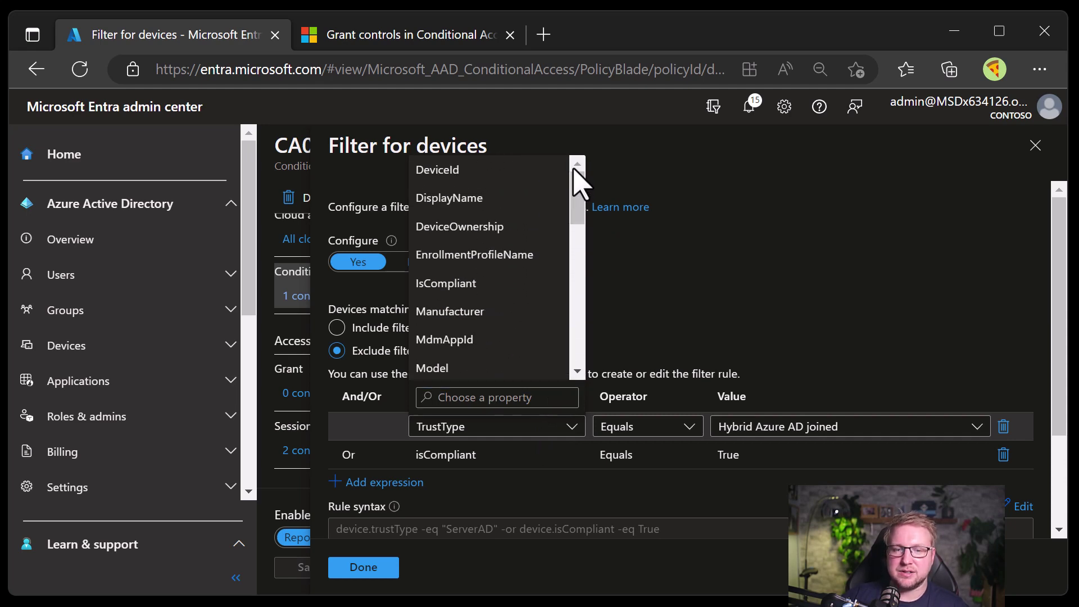